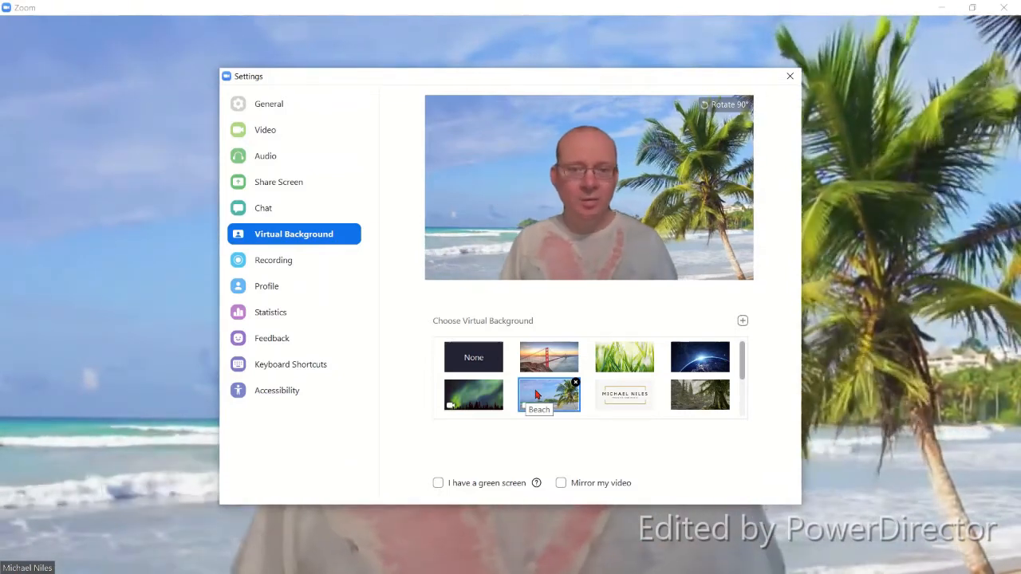
# Apply the Training and Media logo image as the virtual background and close the settings
pyautogui.click(615, 396)
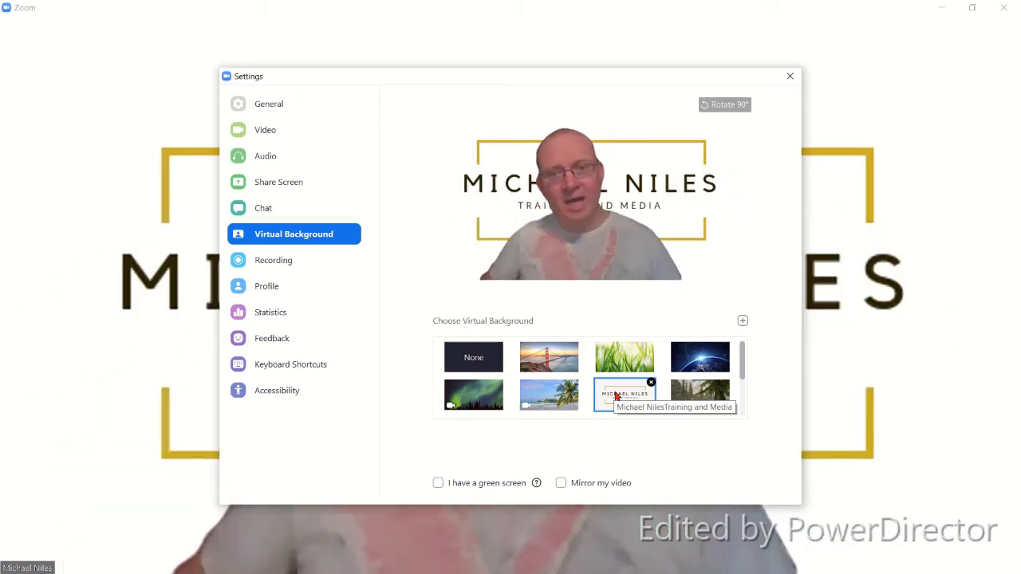
pyautogui.click(789, 77)
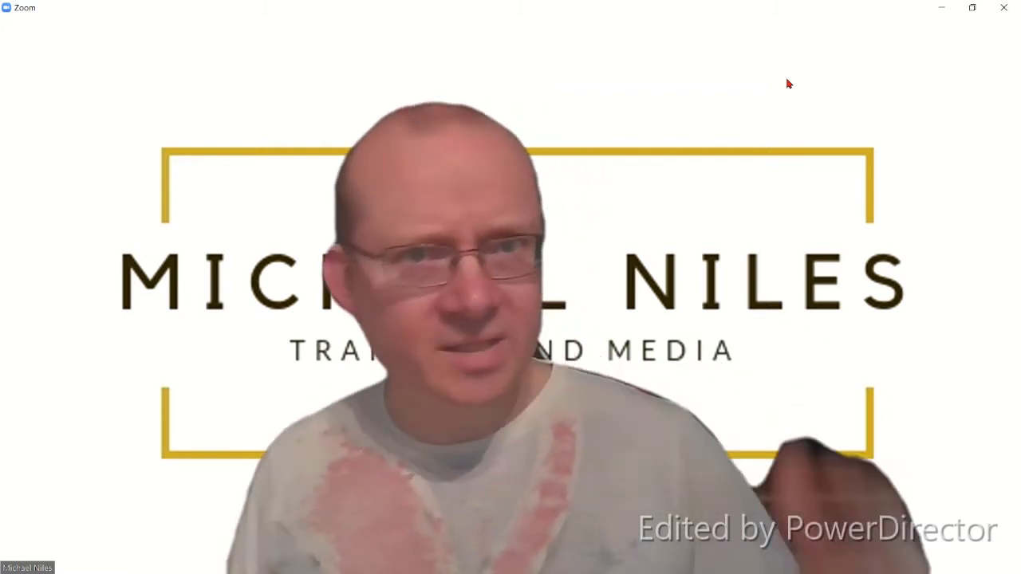
# Reopen the virtual background settings, switch the background to None and back to the Training and Media logo, and close the settings
pyautogui.moveTo(566, 205)
pyautogui.click(112, 561)
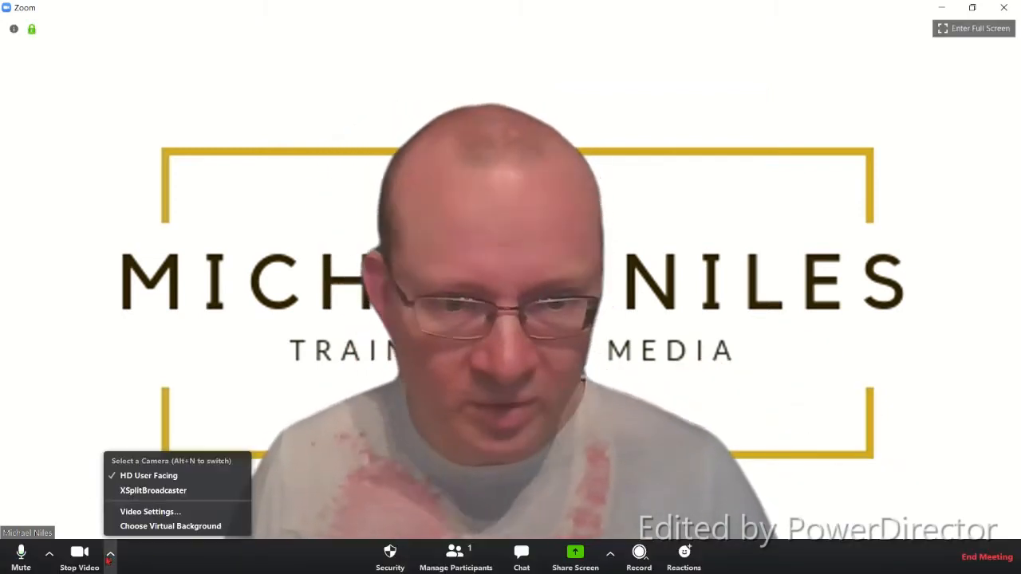
pyautogui.click(137, 529)
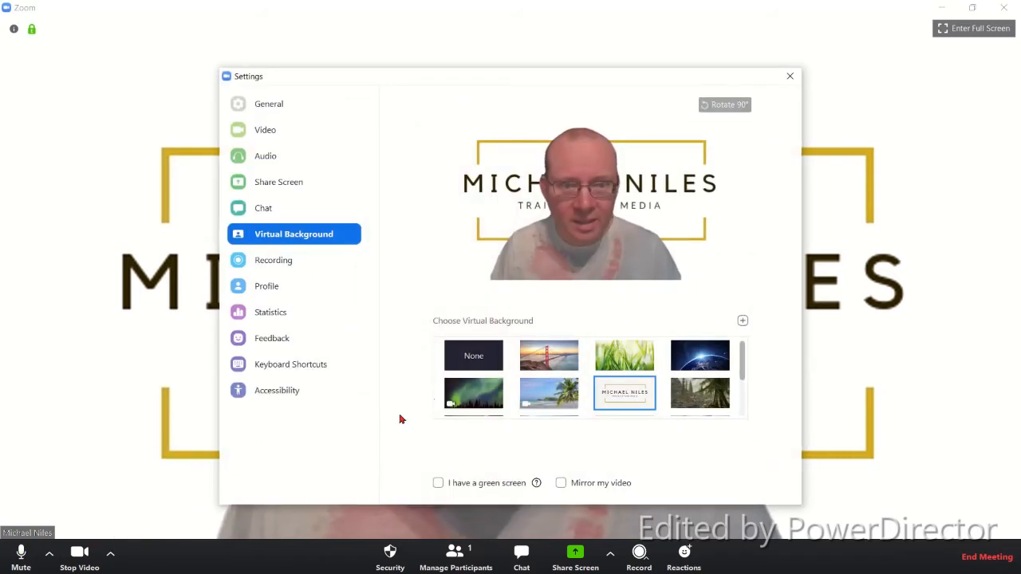
pyautogui.click(470, 364)
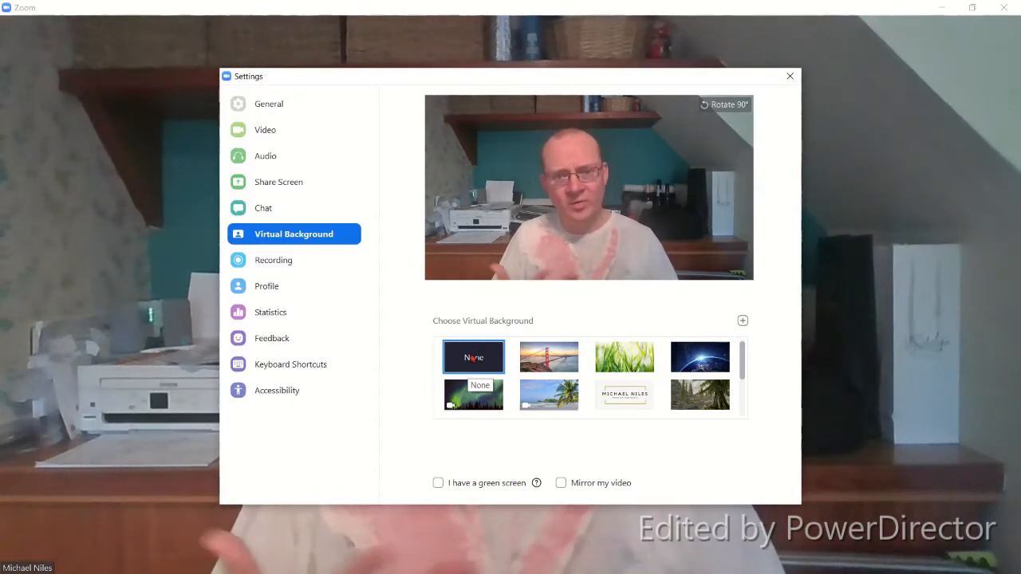
pyautogui.click(613, 393)
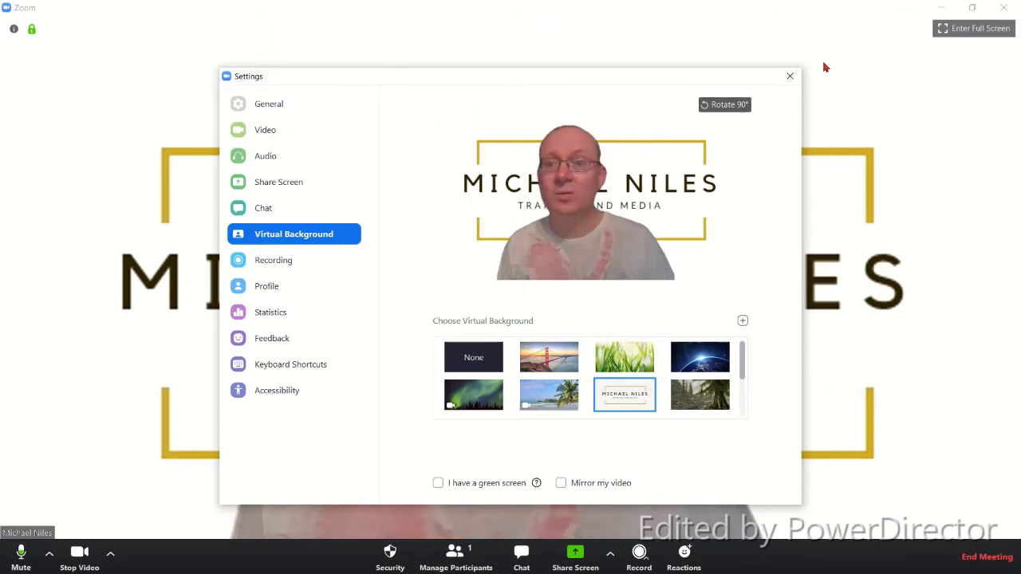
pyautogui.click(789, 76)
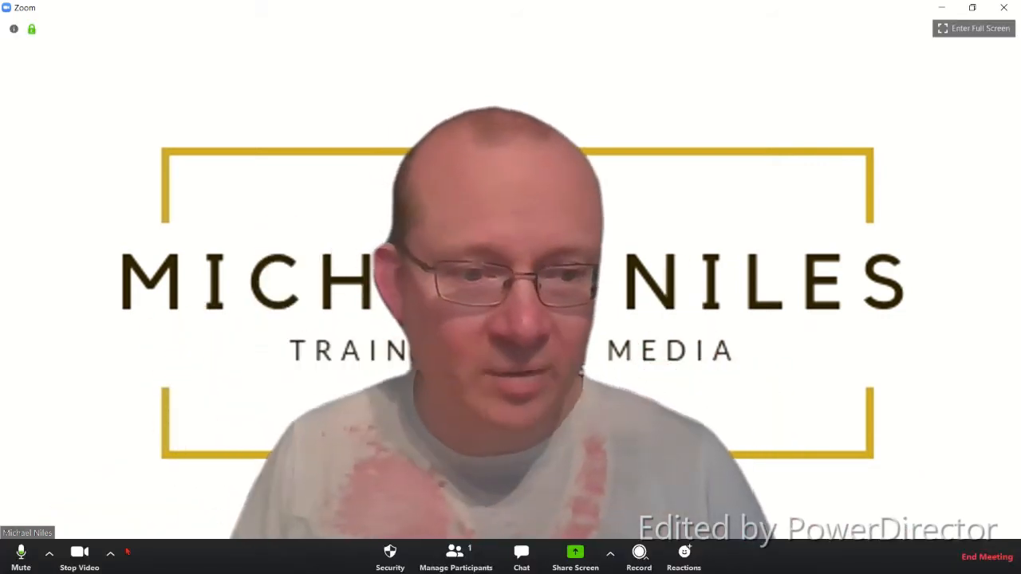
# Reopen the virtual background settings from the meeting and apply the red suspension bridge image as the background
pyautogui.click(110, 568)
pyautogui.click(160, 523)
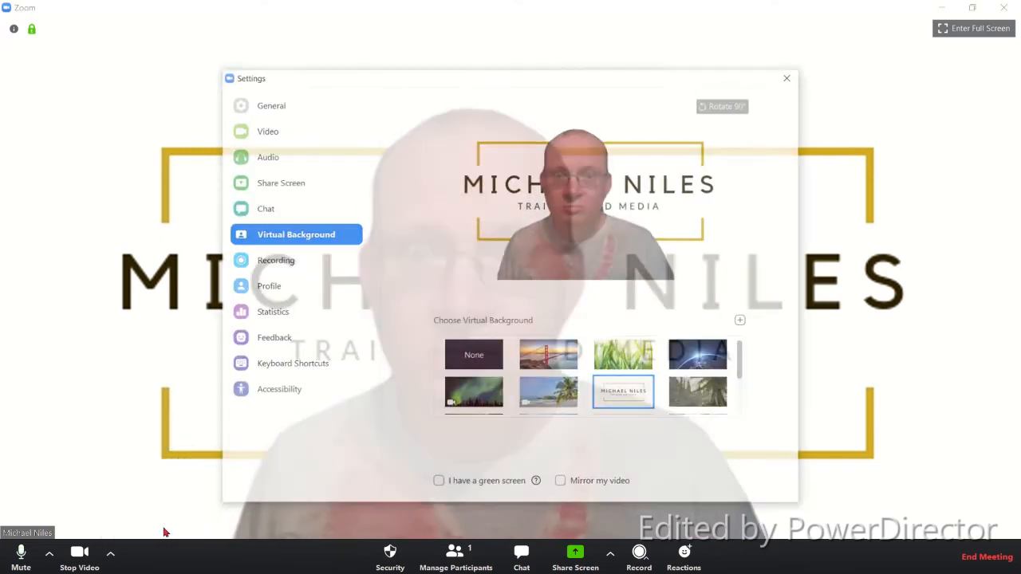
pyautogui.click(523, 355)
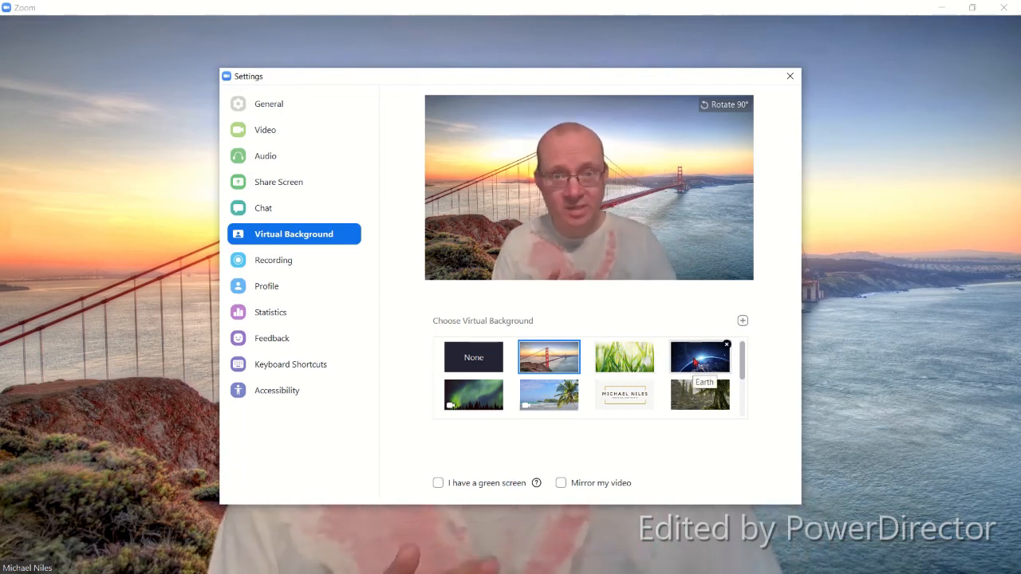
# Add the image First Two Pages 9 from the Desktop as a new virtual background
pyautogui.click(741, 326)
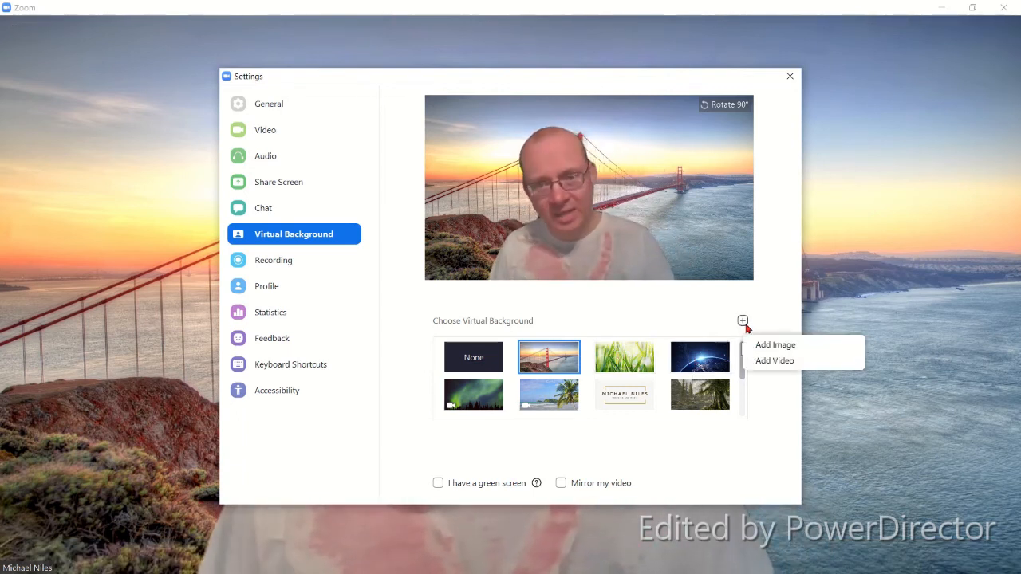
pyautogui.click(777, 345)
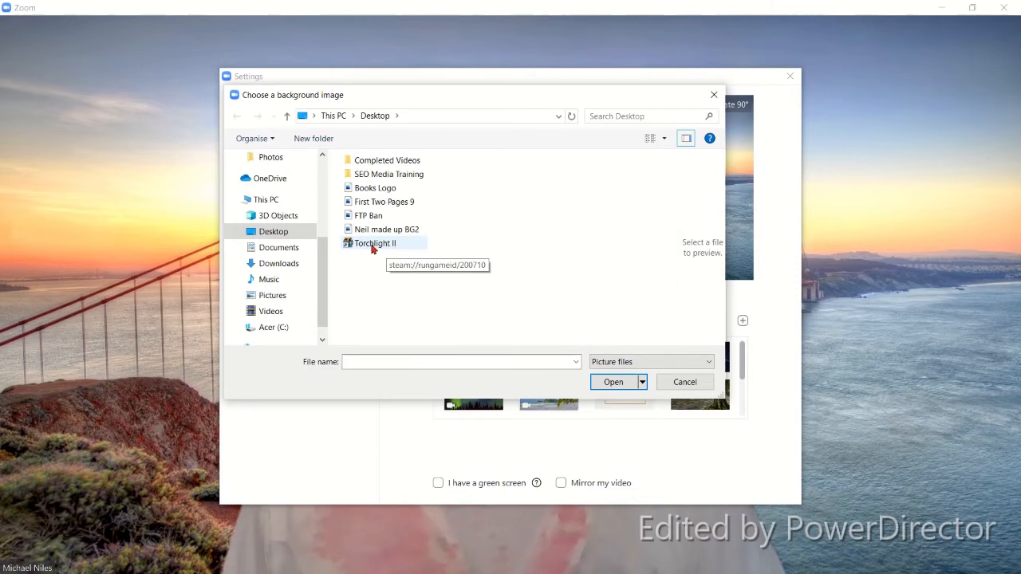
pyautogui.click(381, 205)
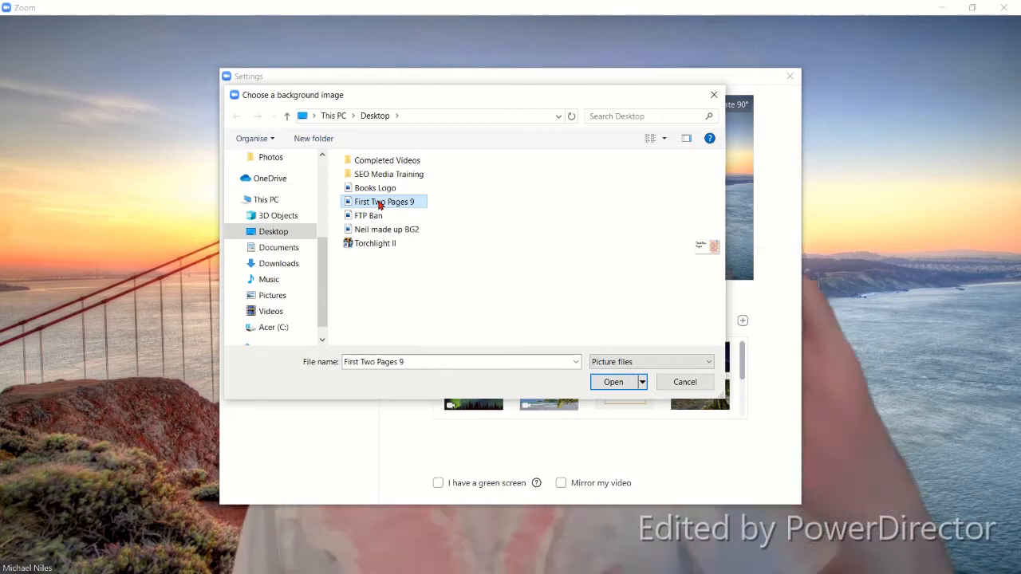
pyautogui.click(612, 382)
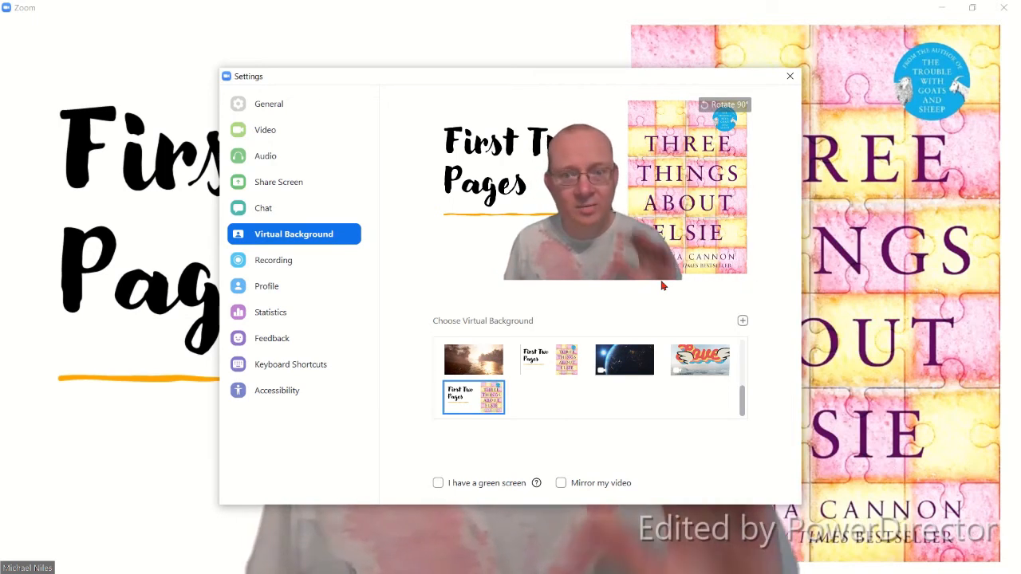
# Try to add the Desktop video Outer Space Video Zoom Virtual Background as a video background
pyautogui.click(743, 321)
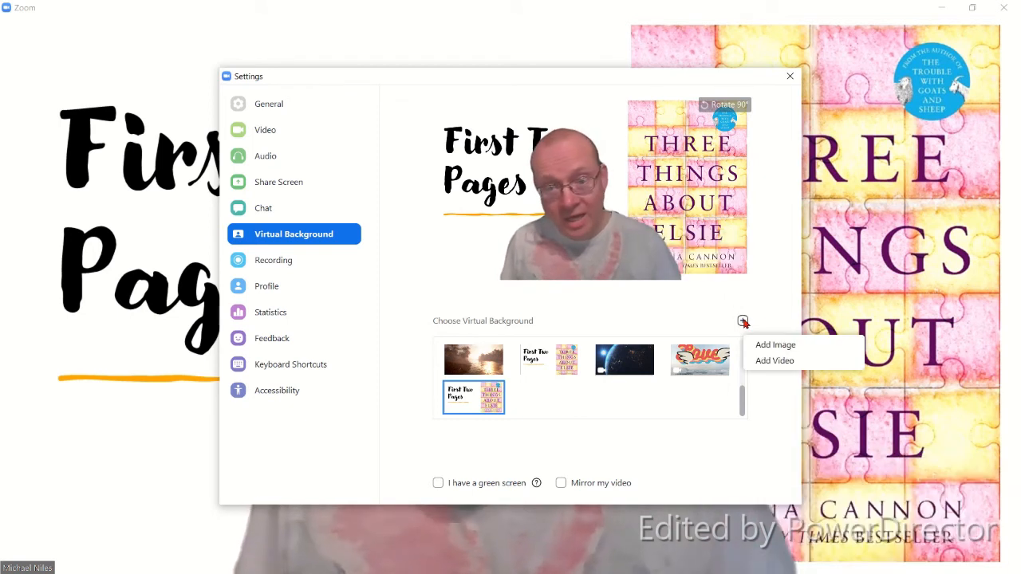
pyautogui.click(770, 361)
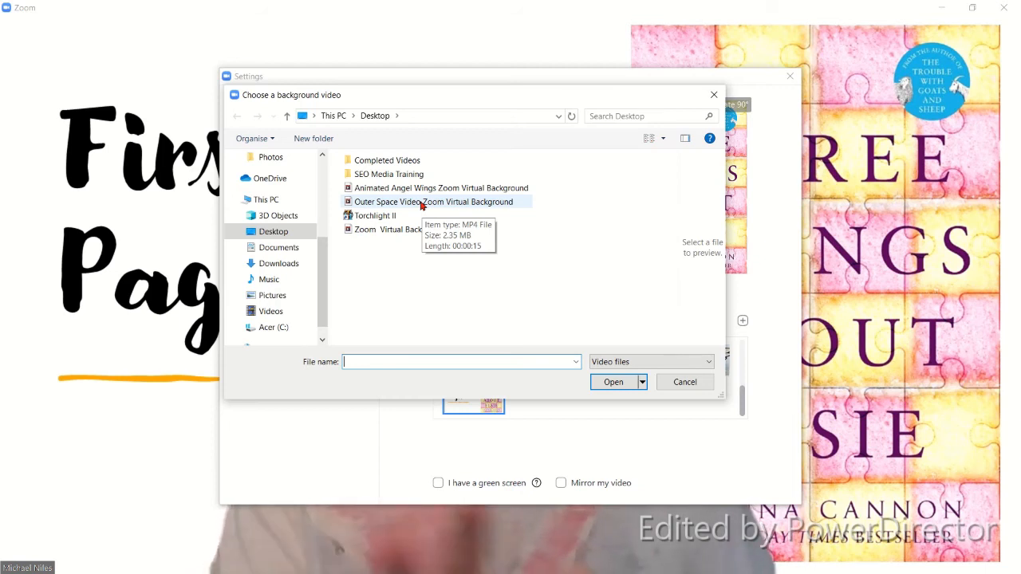
pyautogui.click(421, 204)
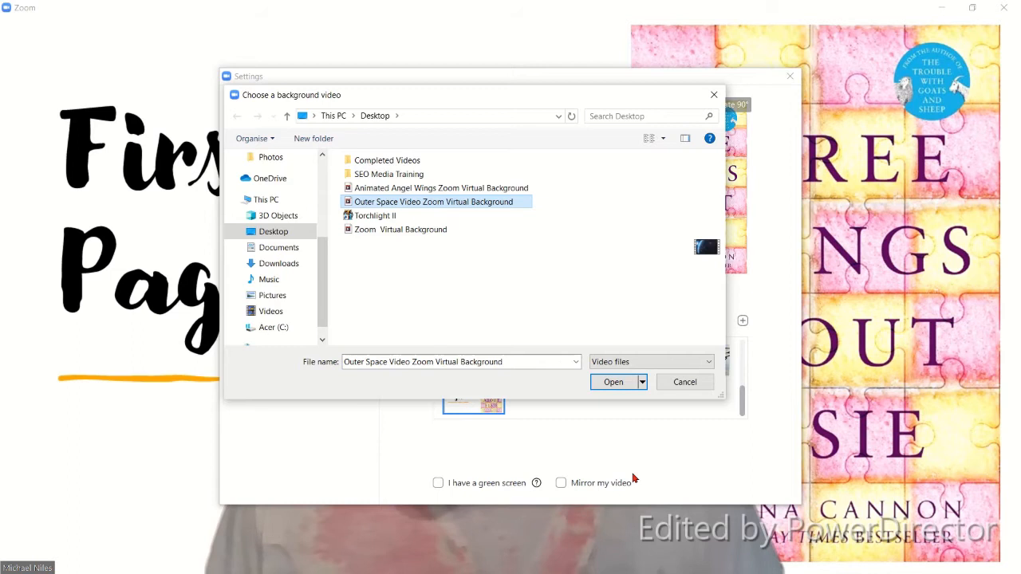
pyautogui.click(605, 388)
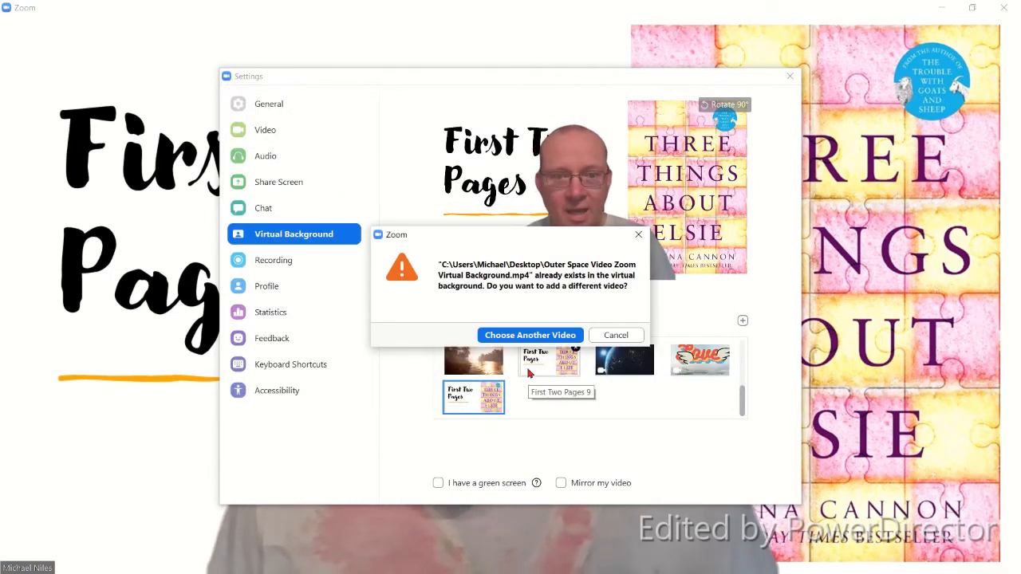
pyautogui.click(616, 341)
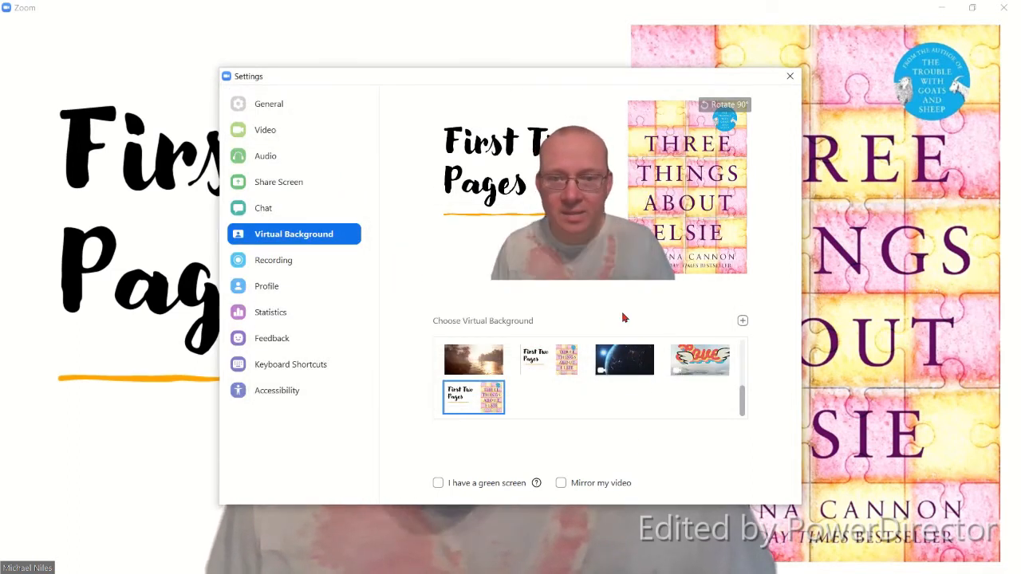
# Reopen the virtual background settings, apply the existing Outer Space Video background, and close the settings
pyautogui.click(790, 77)
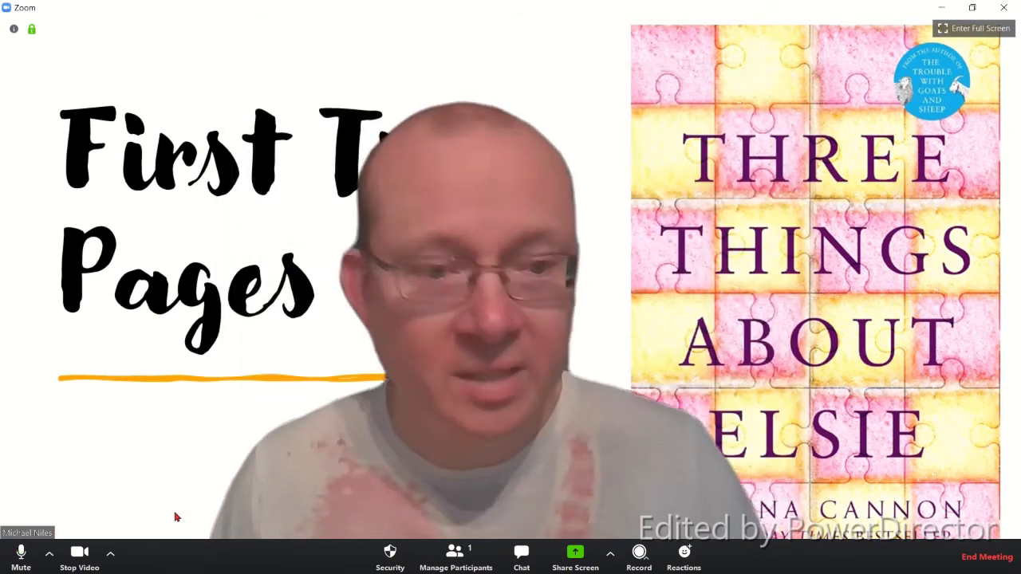
pyautogui.click(111, 553)
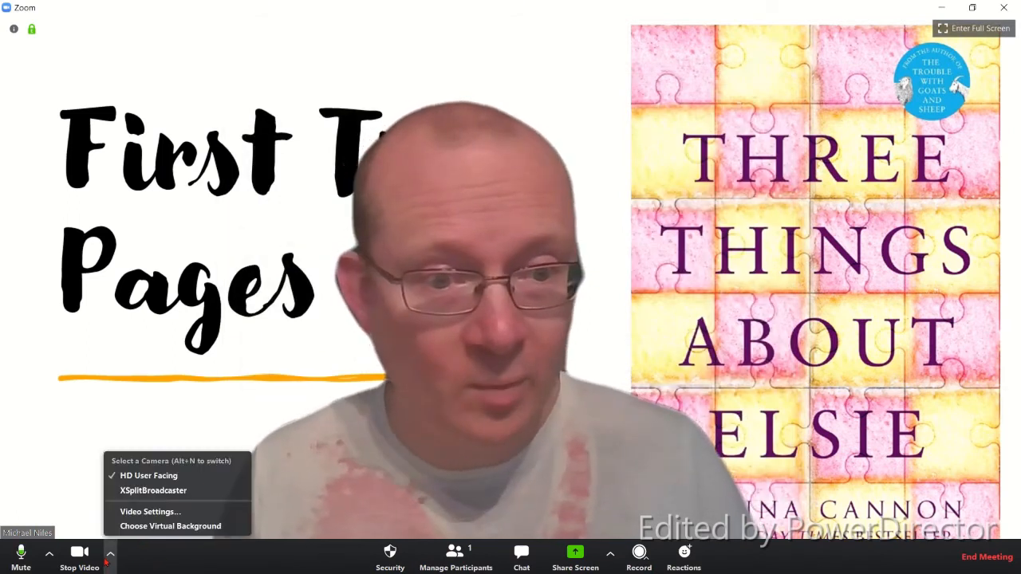
pyautogui.click(151, 489)
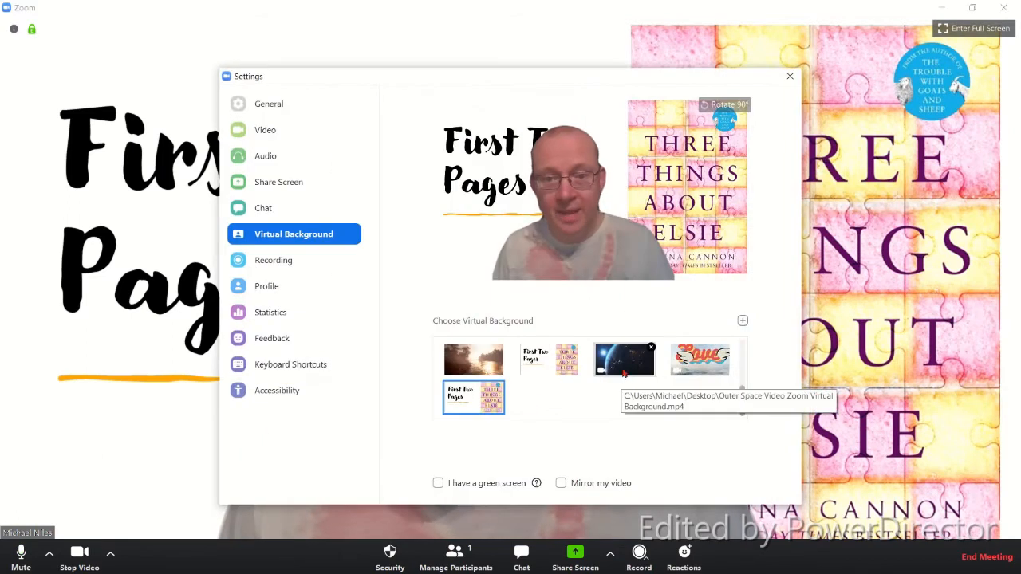
pyautogui.click(622, 362)
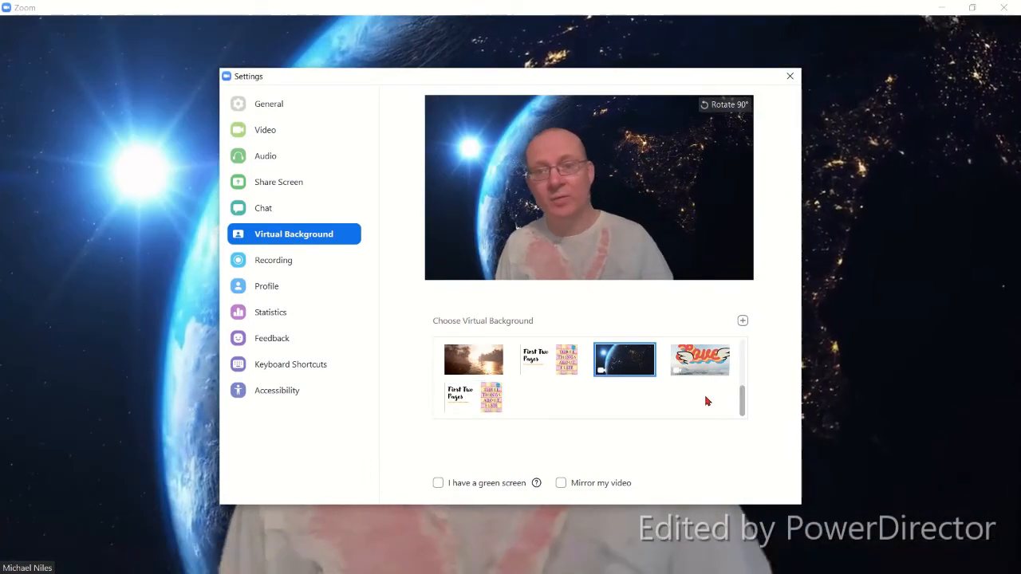
pyautogui.click(789, 76)
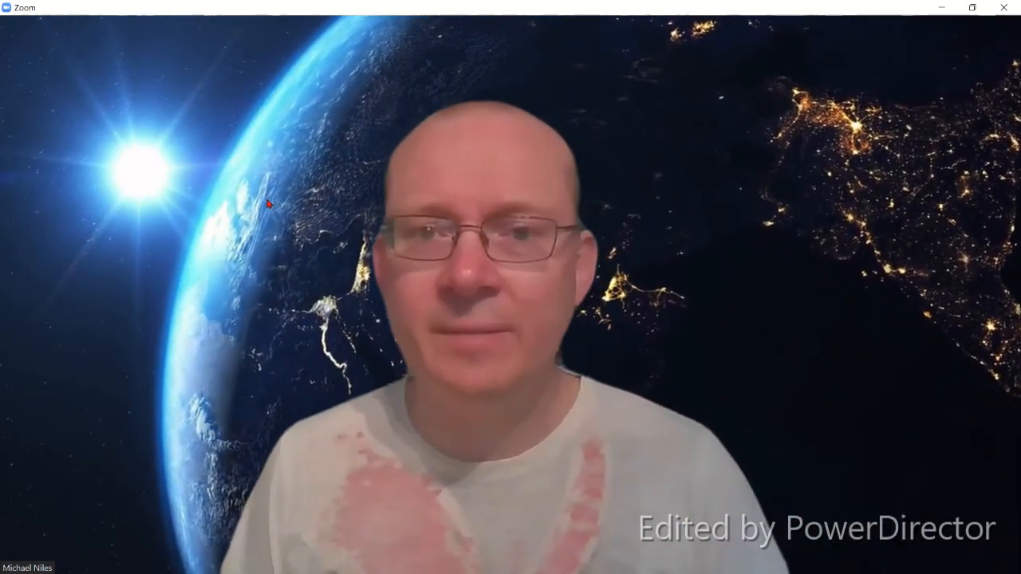
# Switch to Canva in the browser, browse the zoom template results, and open the animated waterfall template
pyautogui.moveTo(616, 157)
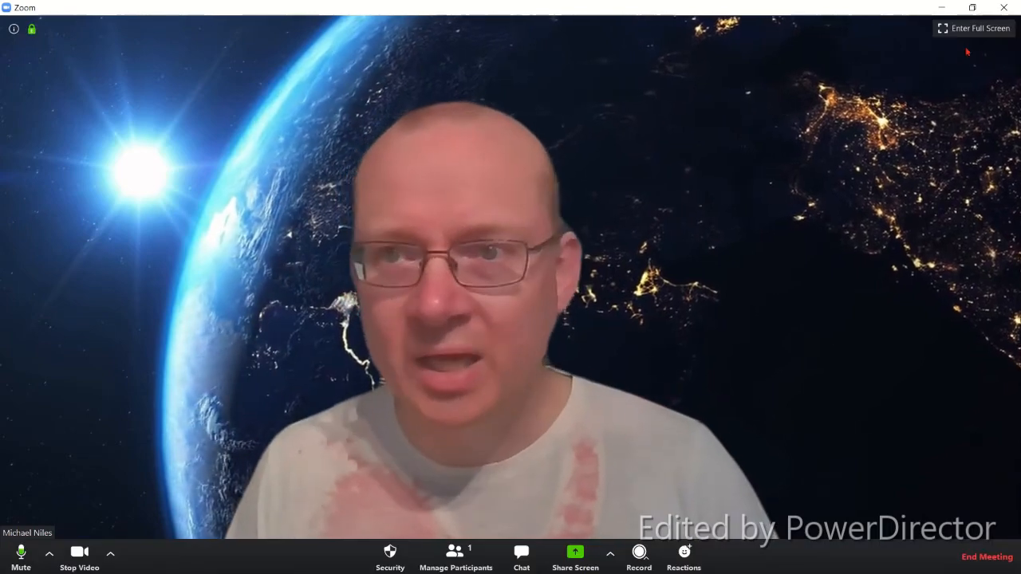
pyautogui.click(979, 11)
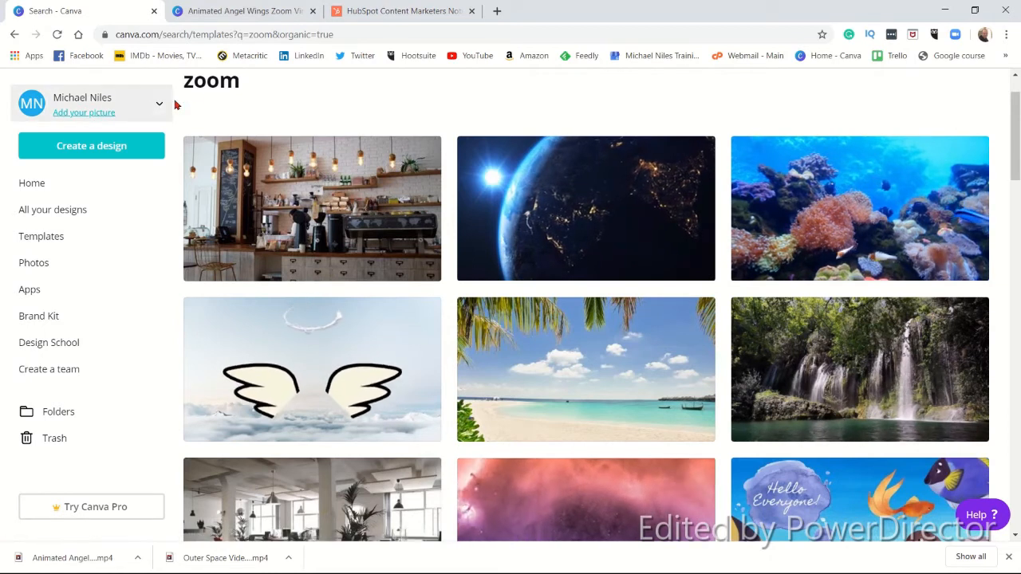
pyautogui.scroll(-4, 699, 494)
pyautogui.scroll(5, 537, 415)
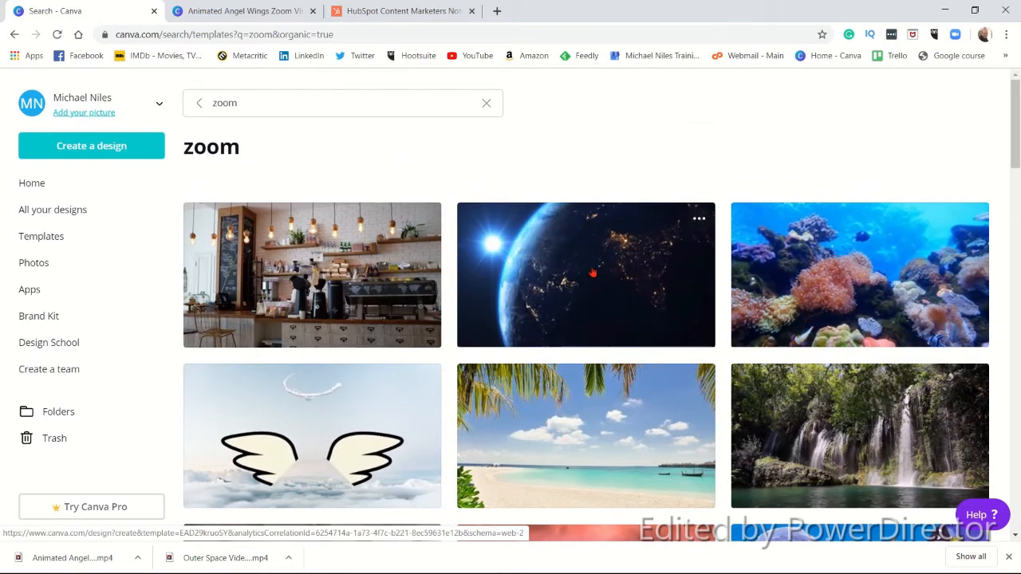
pyautogui.scroll(-2, 851, 274)
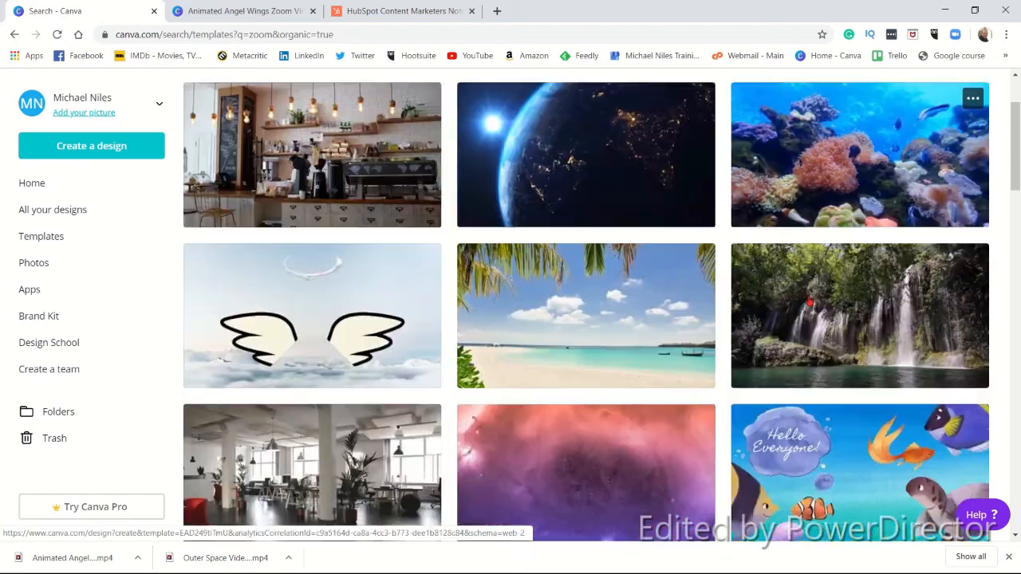
pyautogui.click(919, 365)
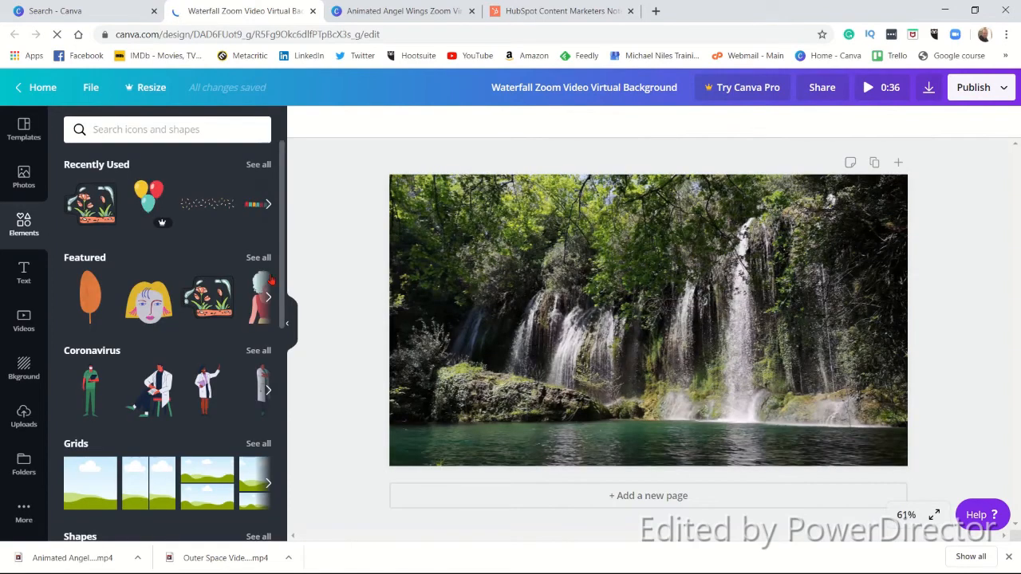
# Place the recently used confetti graphic across the upper part of the waterfall design and deselect it
pyautogui.scroll(-1, 245, 226)
pyautogui.scroll(1, 160, 155)
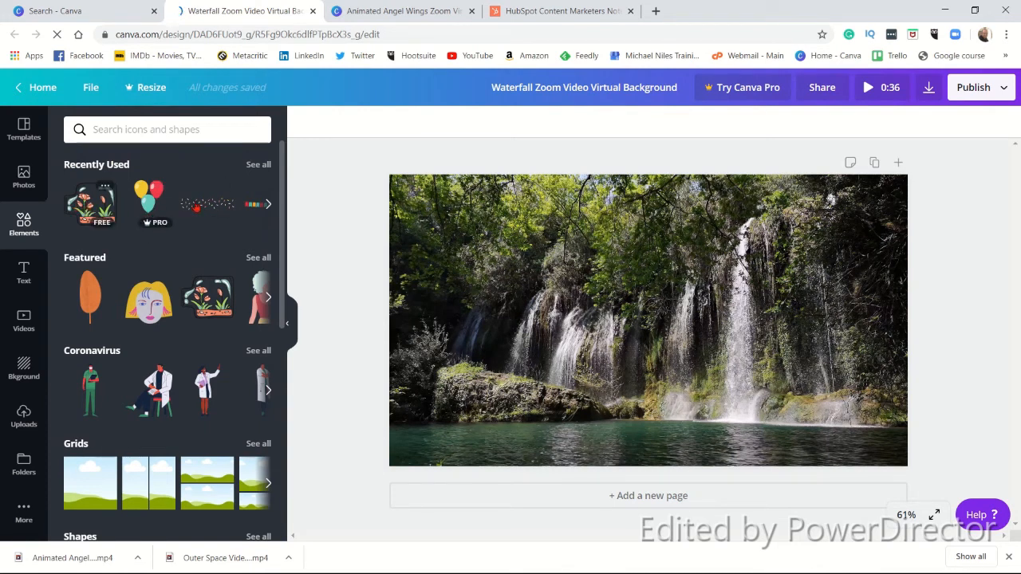
pyautogui.moveTo(199, 206); pyautogui.dragTo(437, 209)
pyautogui.click(338, 294)
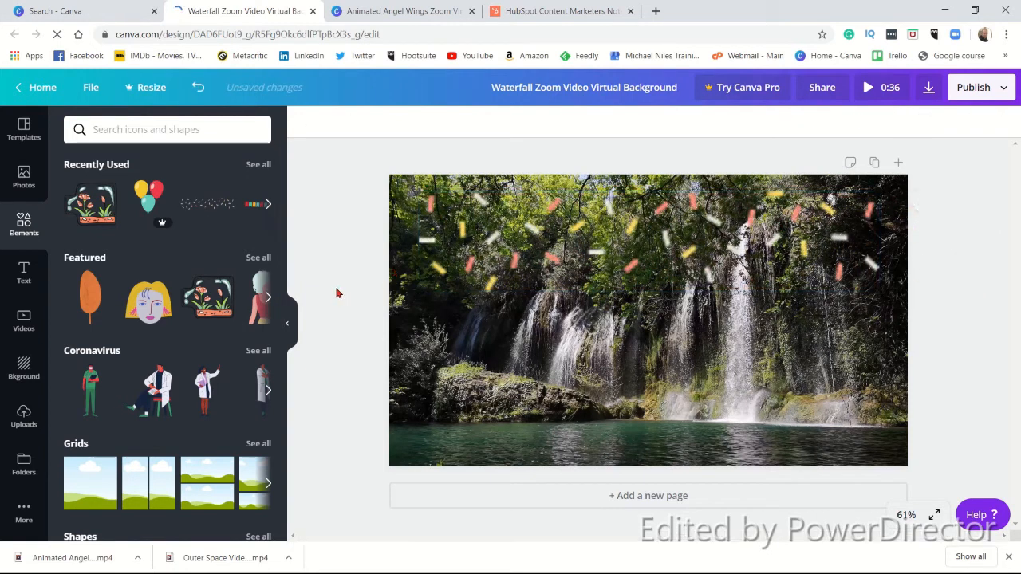
# Shrink the confetti graphic to about half its width and move it onto the water at the design's lower edge
pyautogui.click(725, 265)
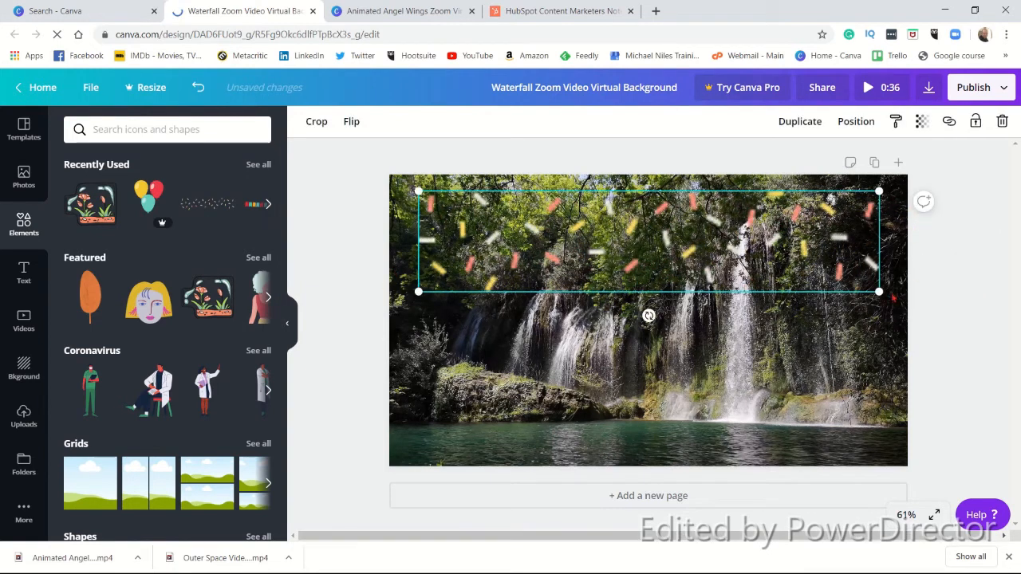
pyautogui.moveTo(877, 293); pyautogui.dragTo(643, 216)
pyautogui.moveTo(530, 215); pyautogui.dragTo(630, 444)
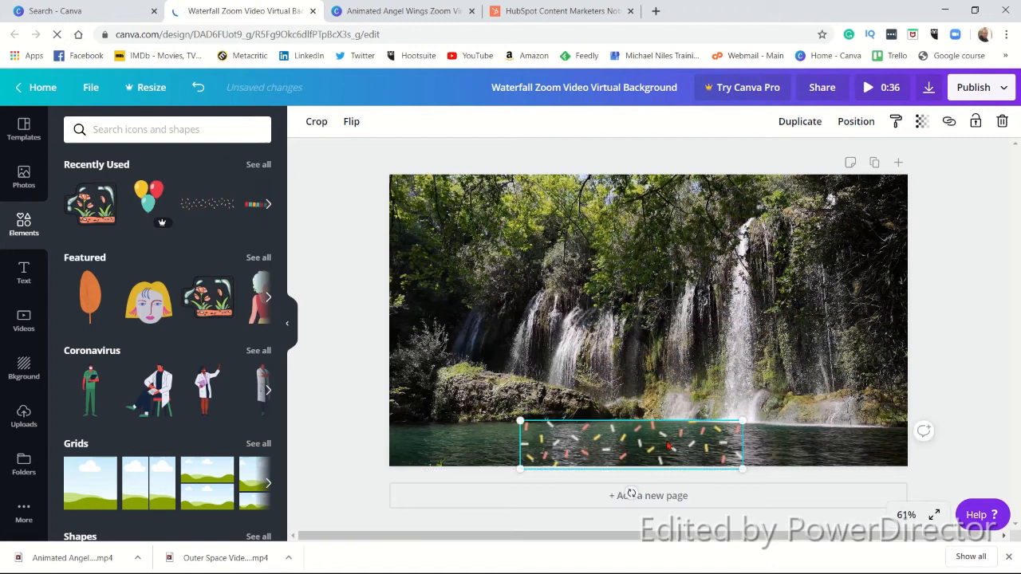
# Add the "cold, smooth & tasty." font combination to the waterfall design and move it toward the image's left side
pyautogui.click(16, 276)
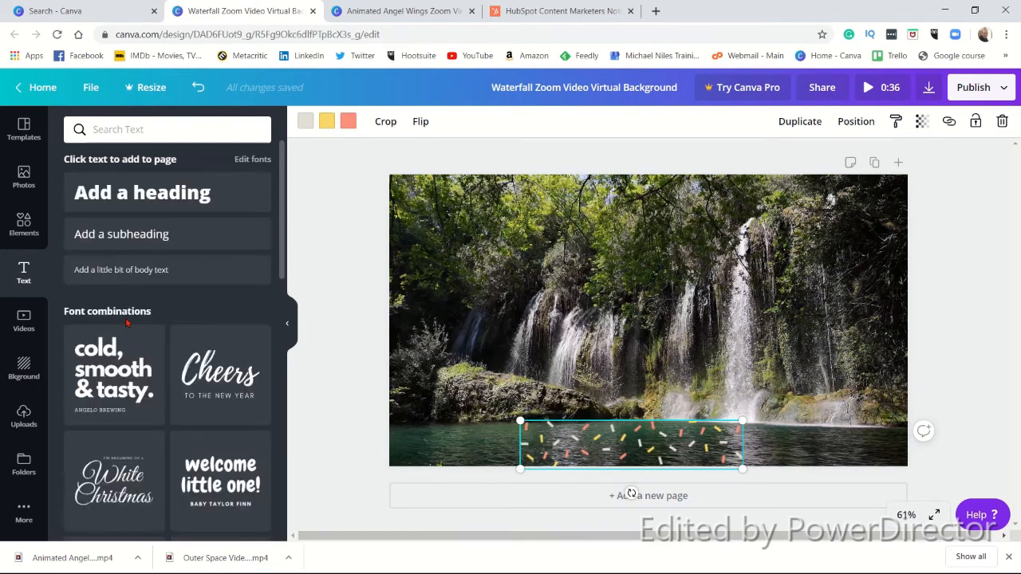
pyautogui.moveTo(103, 371); pyautogui.dragTo(475, 315)
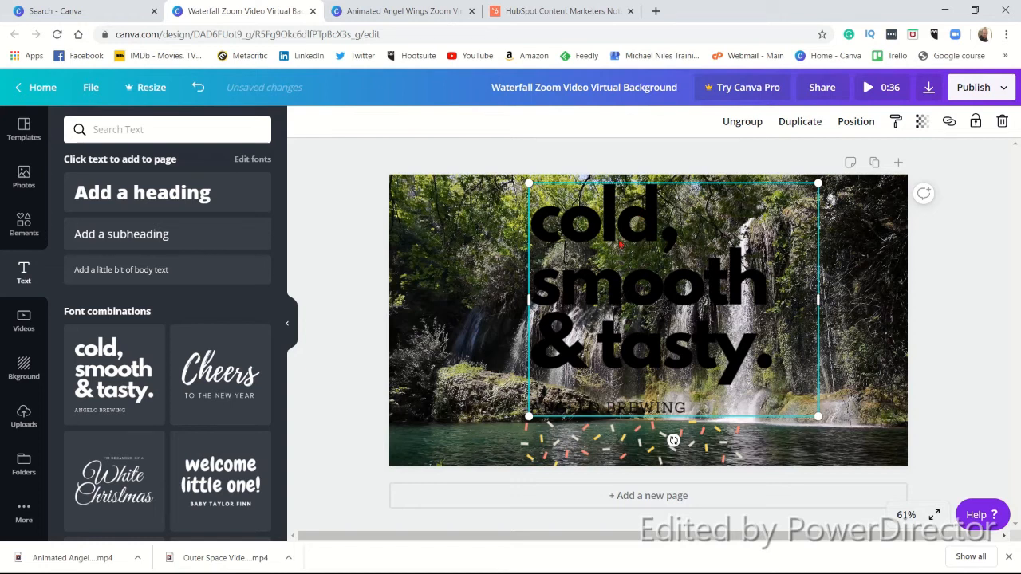
pyautogui.moveTo(630, 251); pyautogui.dragTo(496, 239)
# Recolour the "cold, smooth & tasty." heading with the document's yellow and download the waterfall design as a video
pyautogui.click(472, 123)
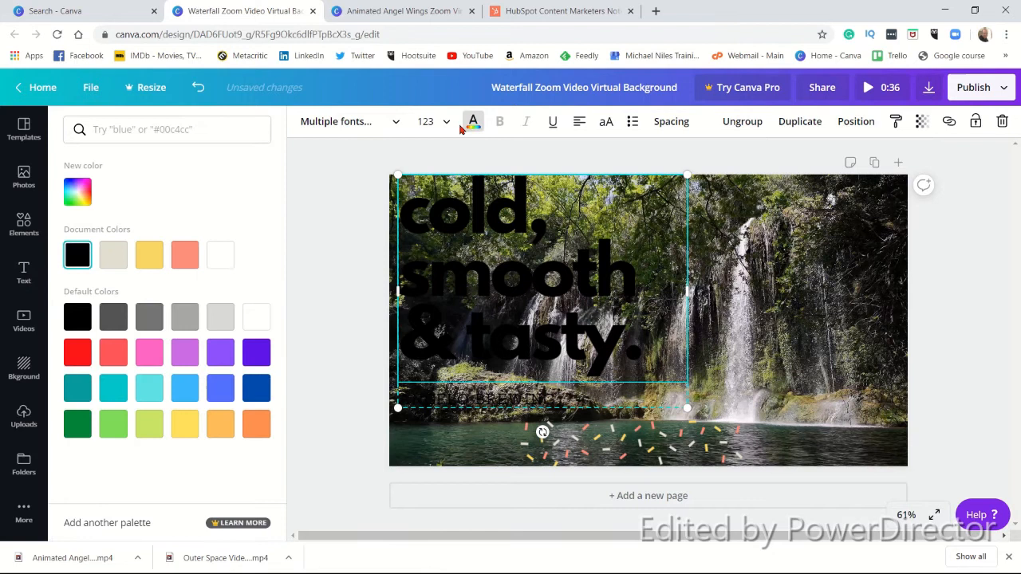
pyautogui.click(151, 255)
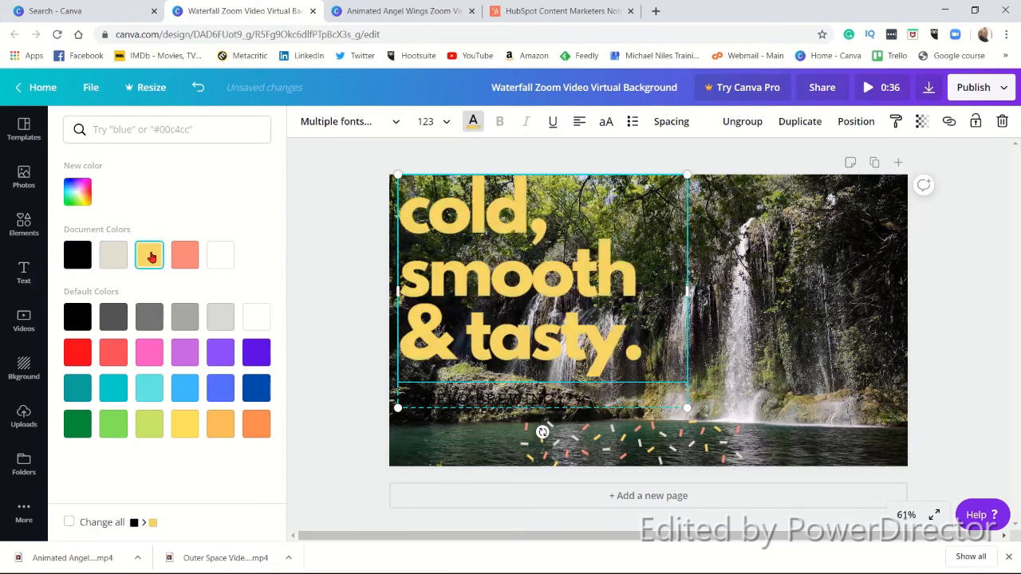
pyautogui.click(947, 371)
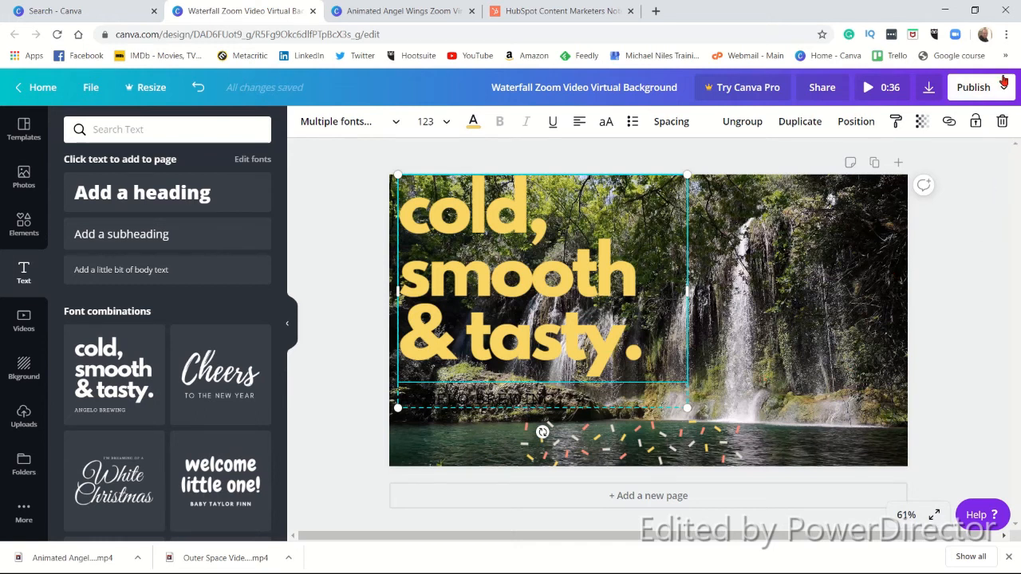
pyautogui.click(928, 89)
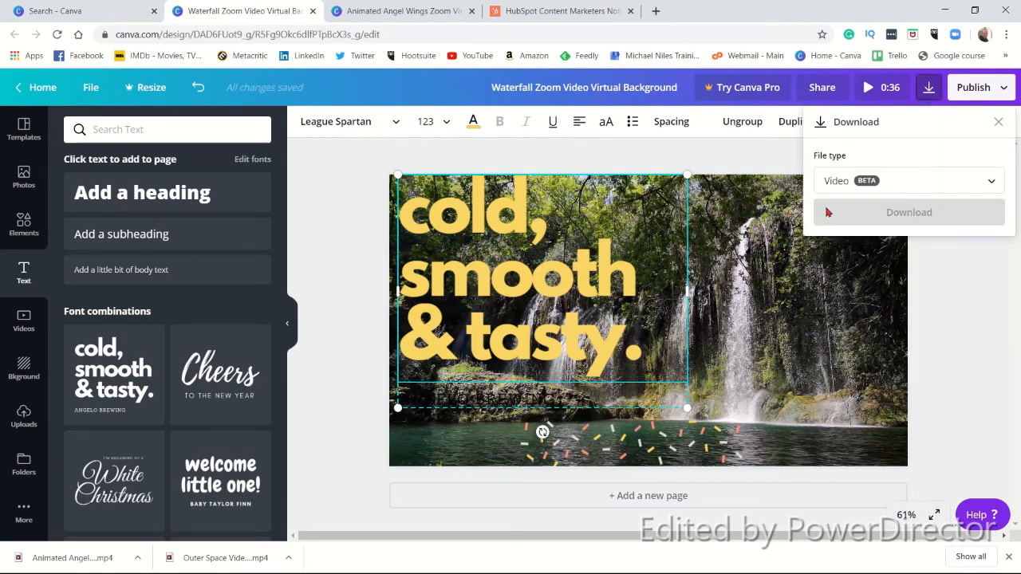
pyautogui.click(899, 217)
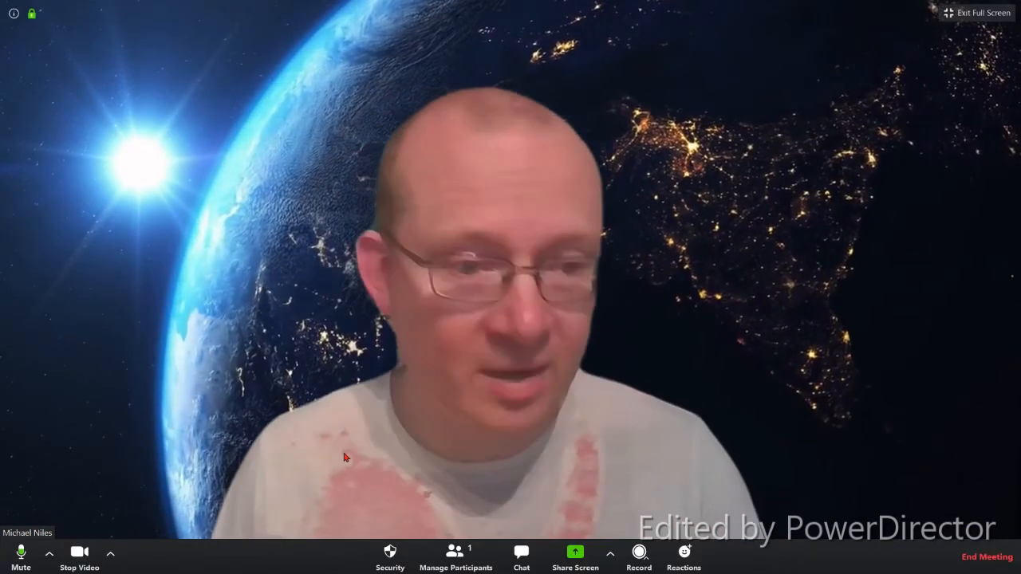
# In the Zoom meeting, add the Desktop video "Waterfall Zoom Video Virtual Background" as the virtual background and close the settings
pyautogui.click(111, 551)
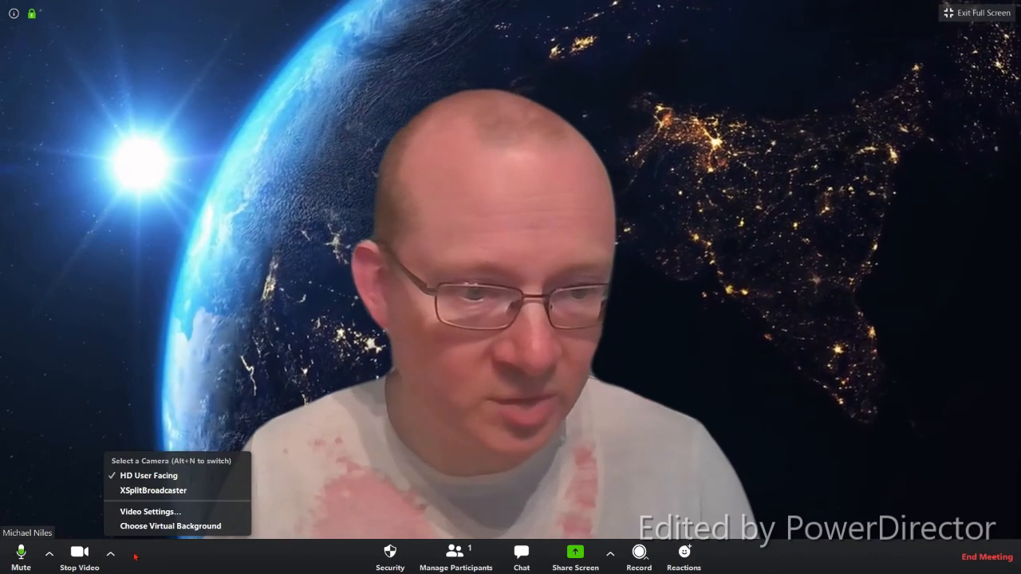
pyautogui.click(171, 523)
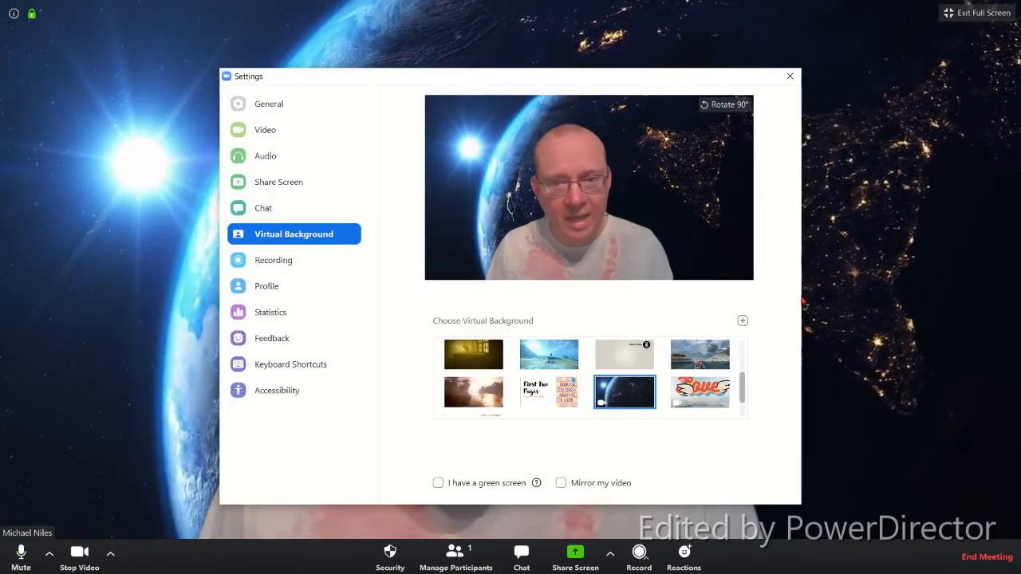
pyautogui.click(742, 321)
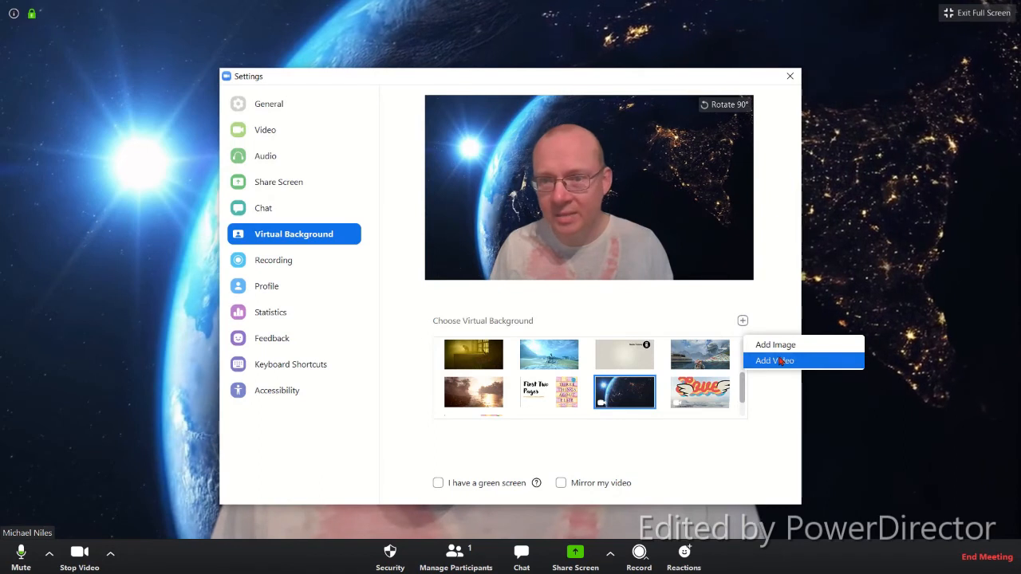
pyautogui.click(780, 362)
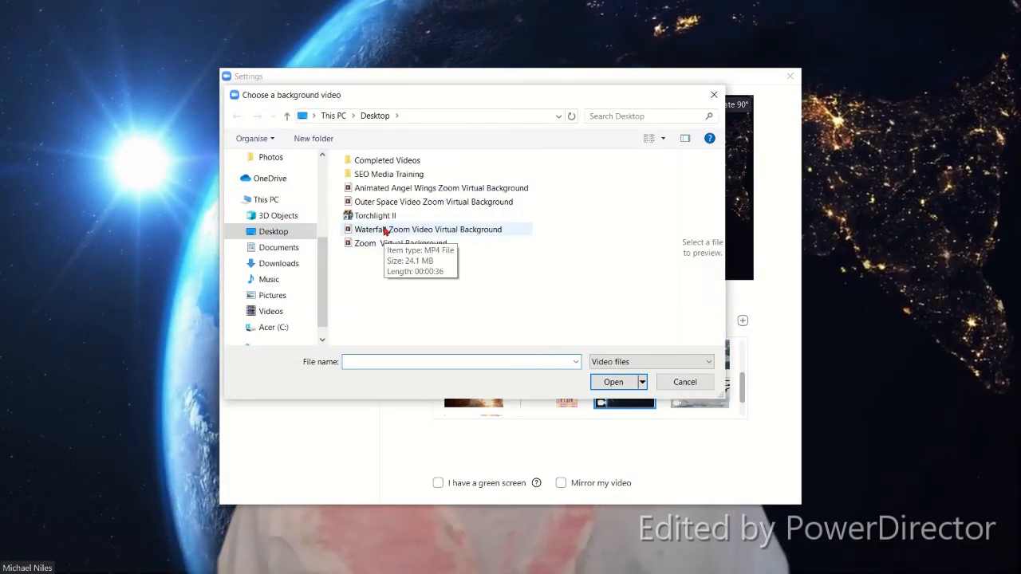
pyautogui.click(614, 382)
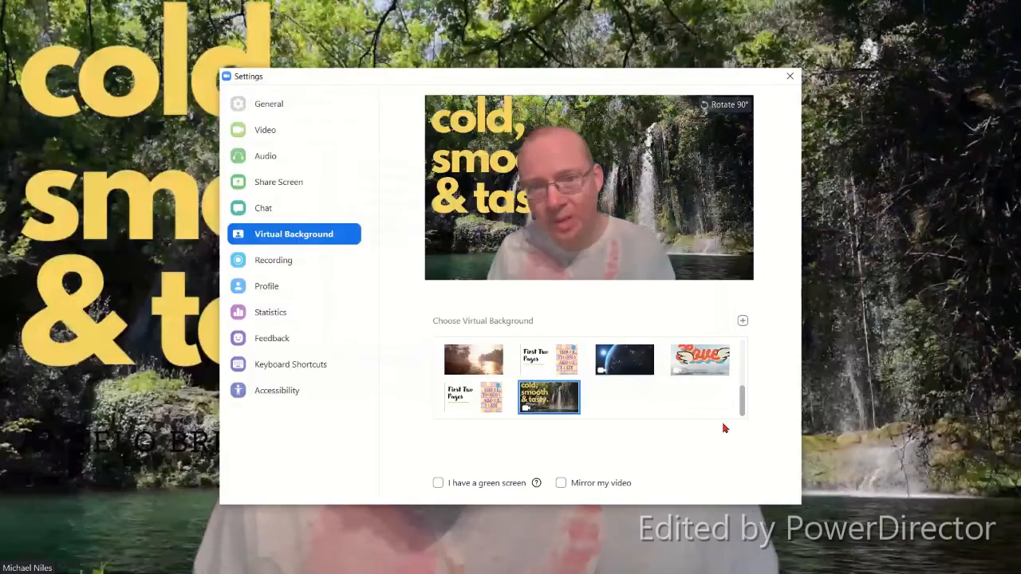
pyautogui.click(789, 77)
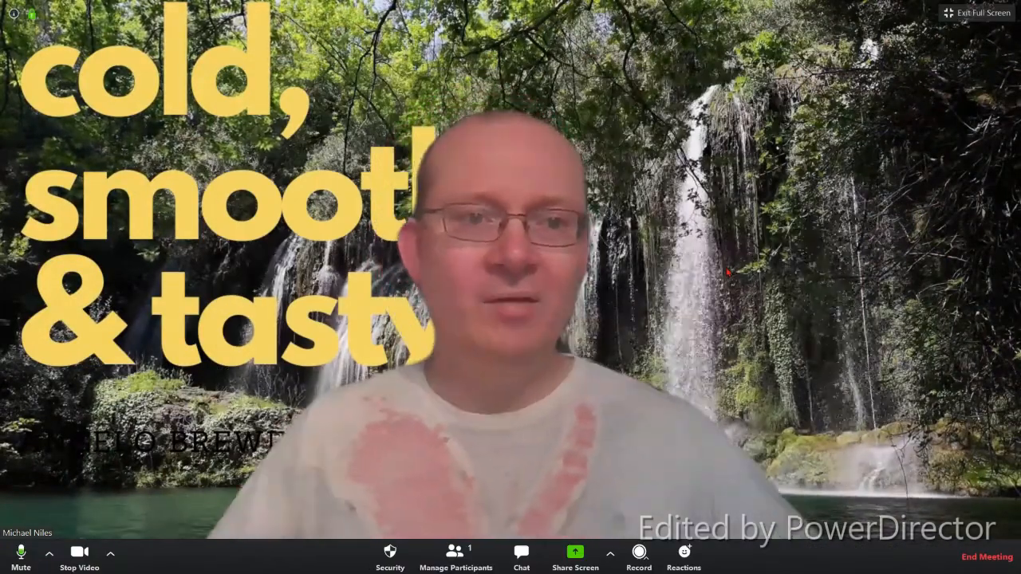